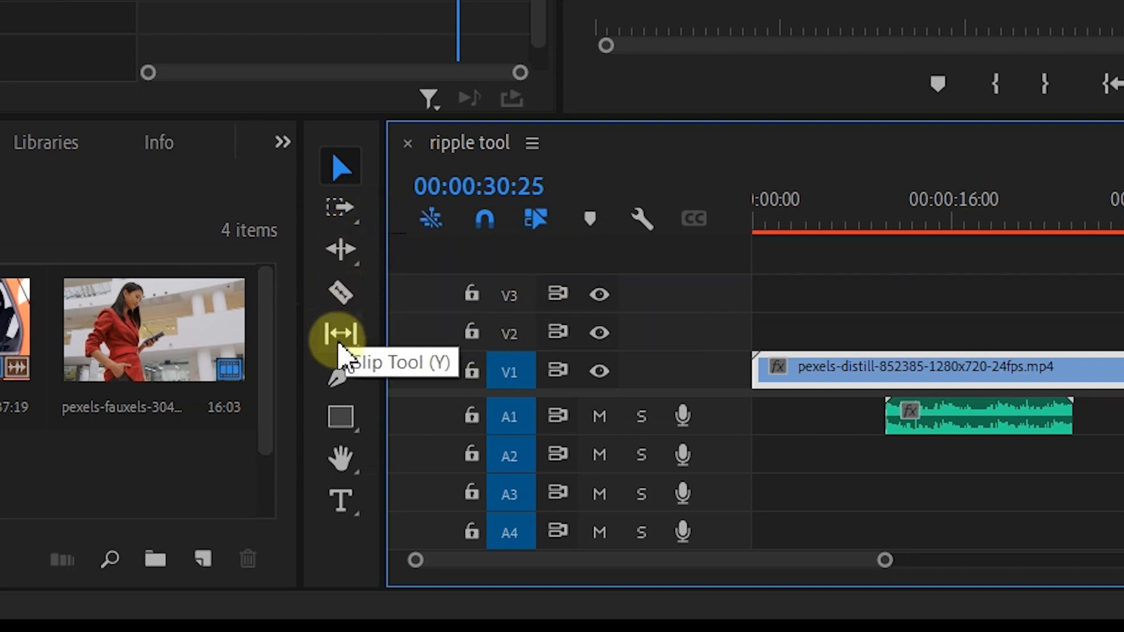
Step: Trim the end of the first video clip back to about 00:00:25 and undo the trim
left_click(351, 250)
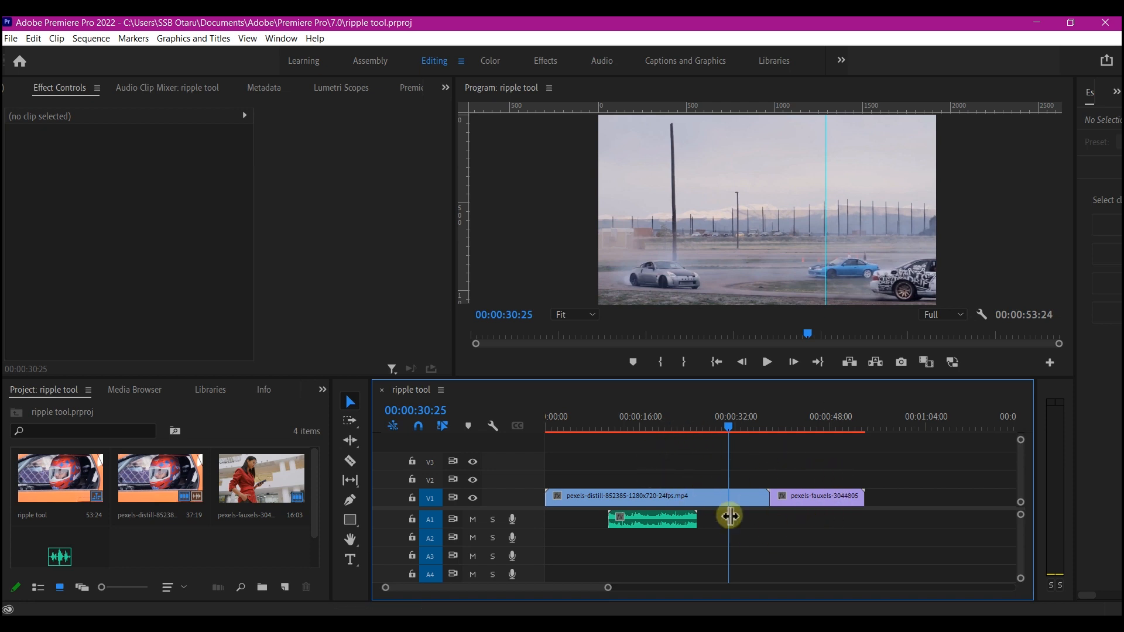
left_click(820, 507)
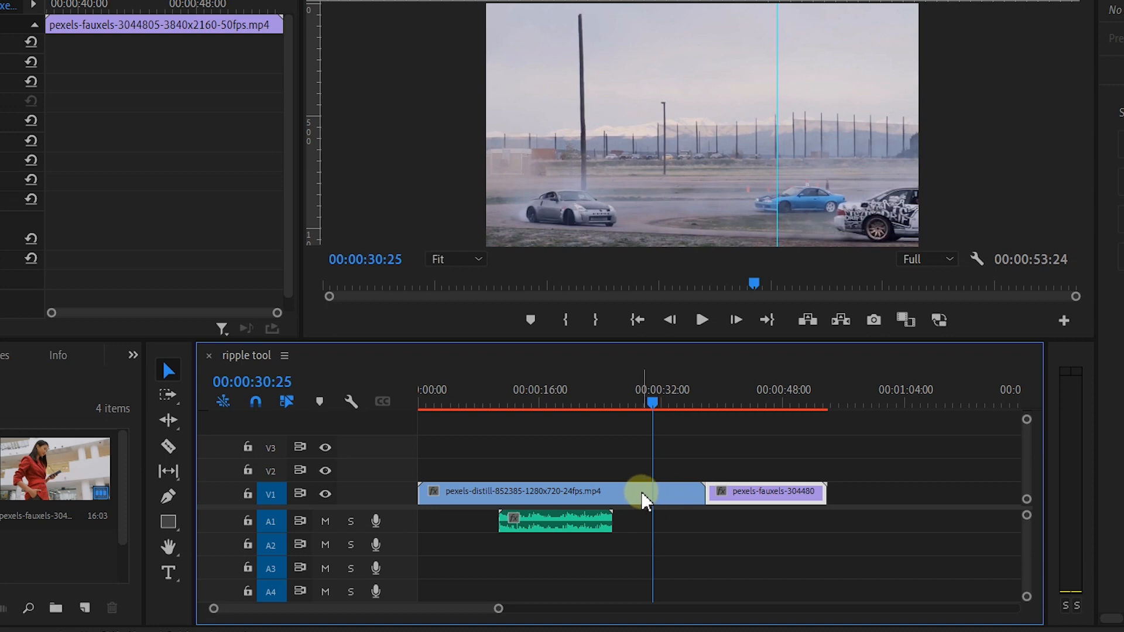
left_click(644, 499)
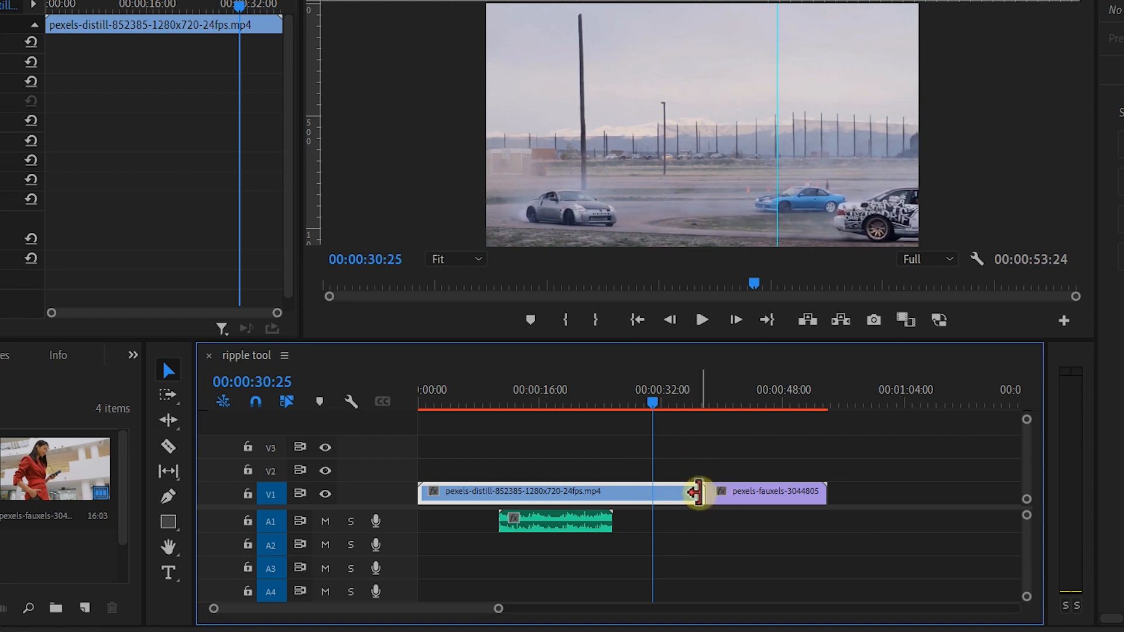
left_click_drag(697, 493, 603, 493)
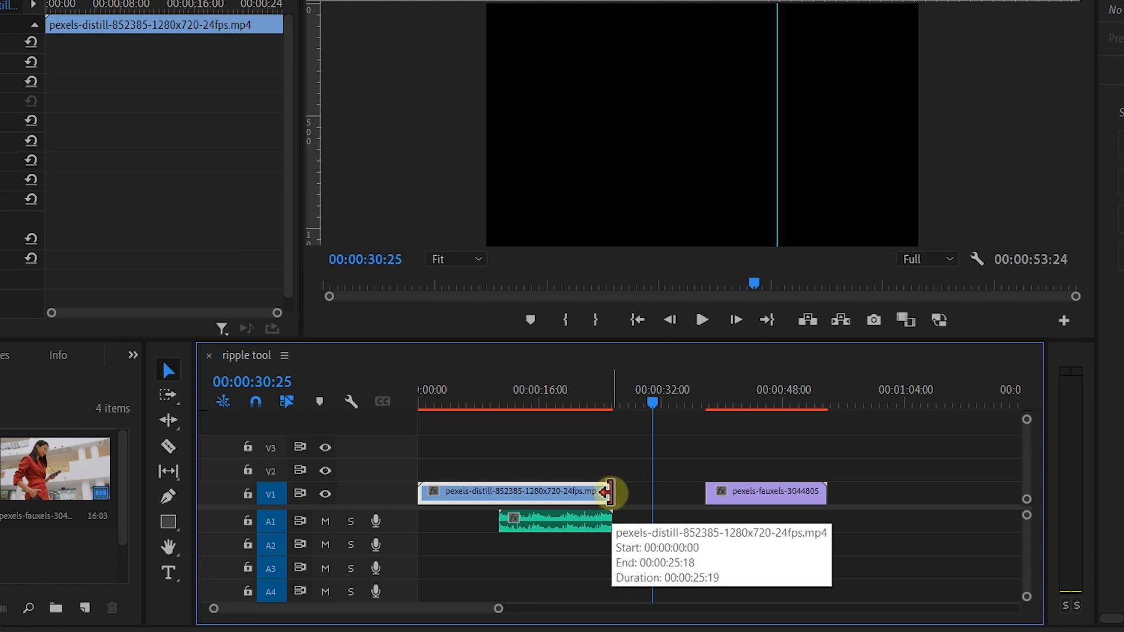
mouse_move(607, 493)
left_mouse_down()
mouse_move(507, 487)
mouse_move(688, 488)
mouse_move(618, 490)
left_mouse_up()
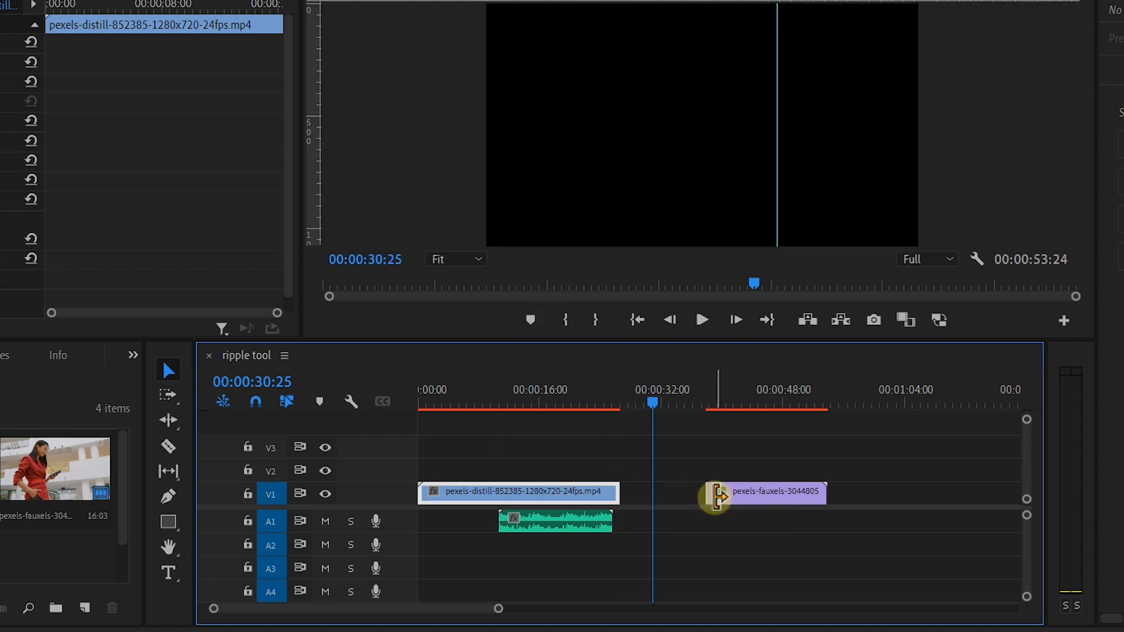
key("ctrl+z")
Step: Split the first video clip at about 00:00:25 with the Razor tool and move the playhead to the cut
key("c")
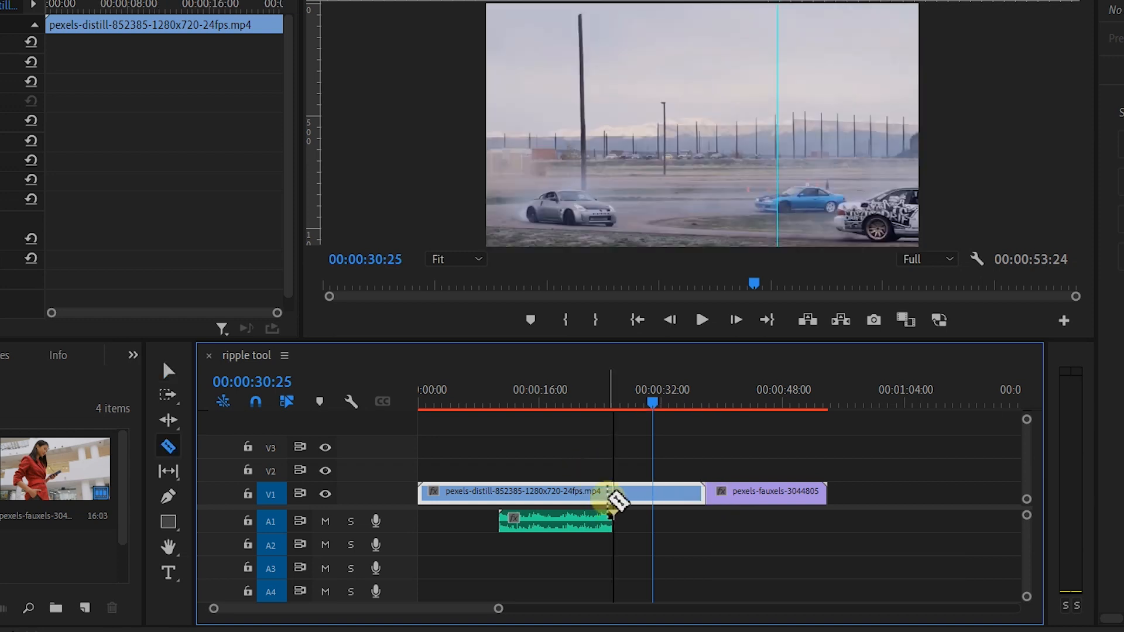
left_click(615, 496)
left_click_drag(654, 403, 611, 404)
Step: Delete the segment after the cut, shift the purple clip left to close the gap, and undo
key("v")
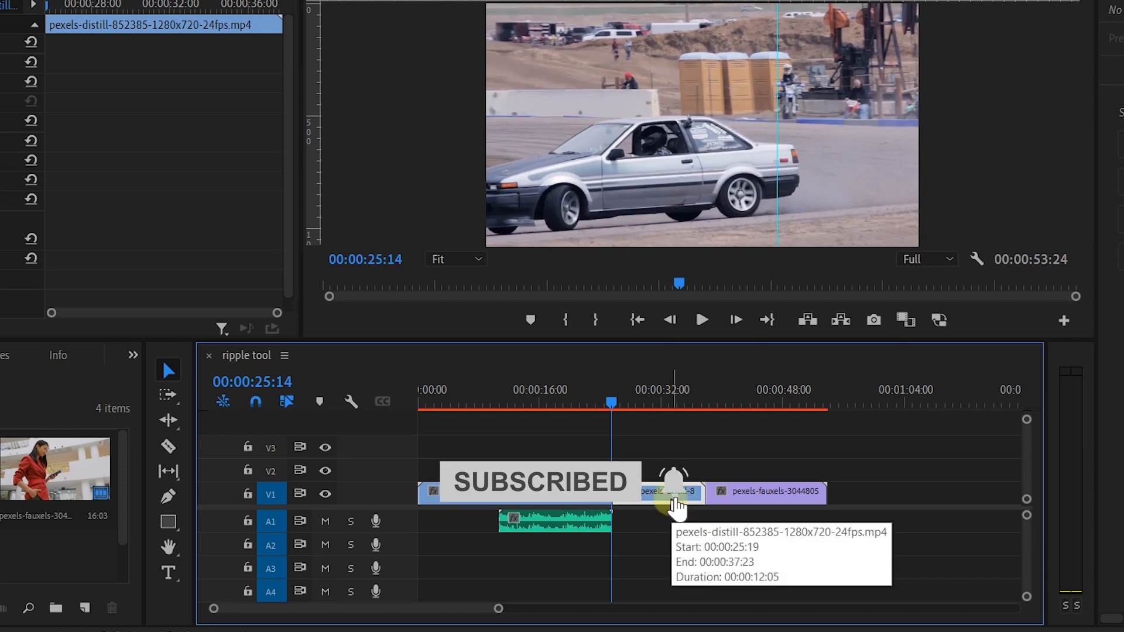
key("Delete")
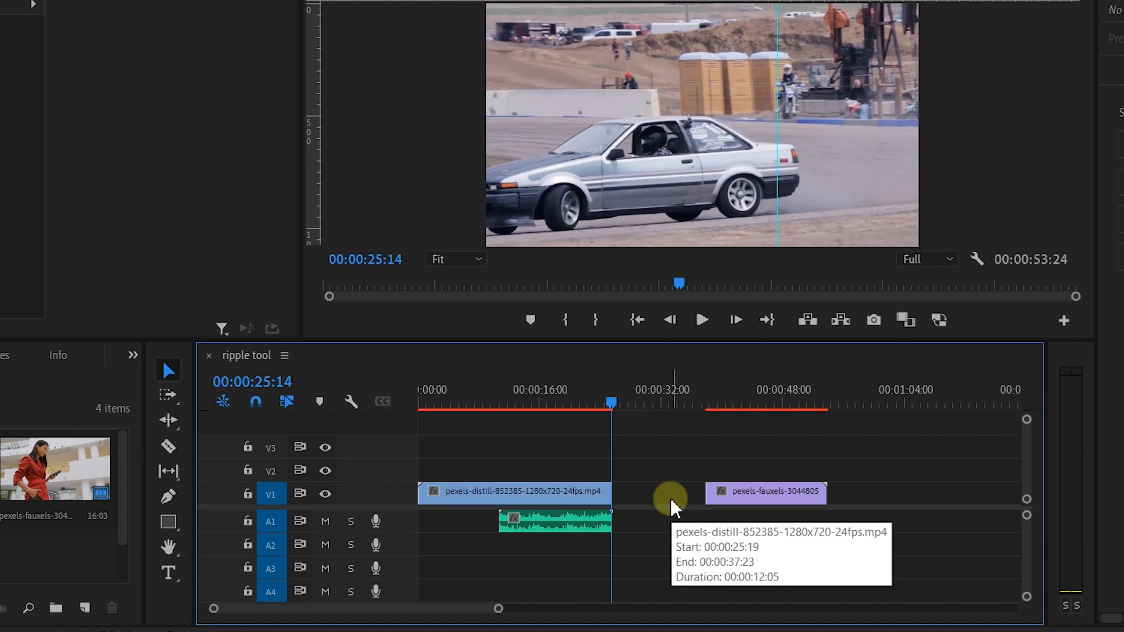
left_click_drag(788, 504, 702, 501)
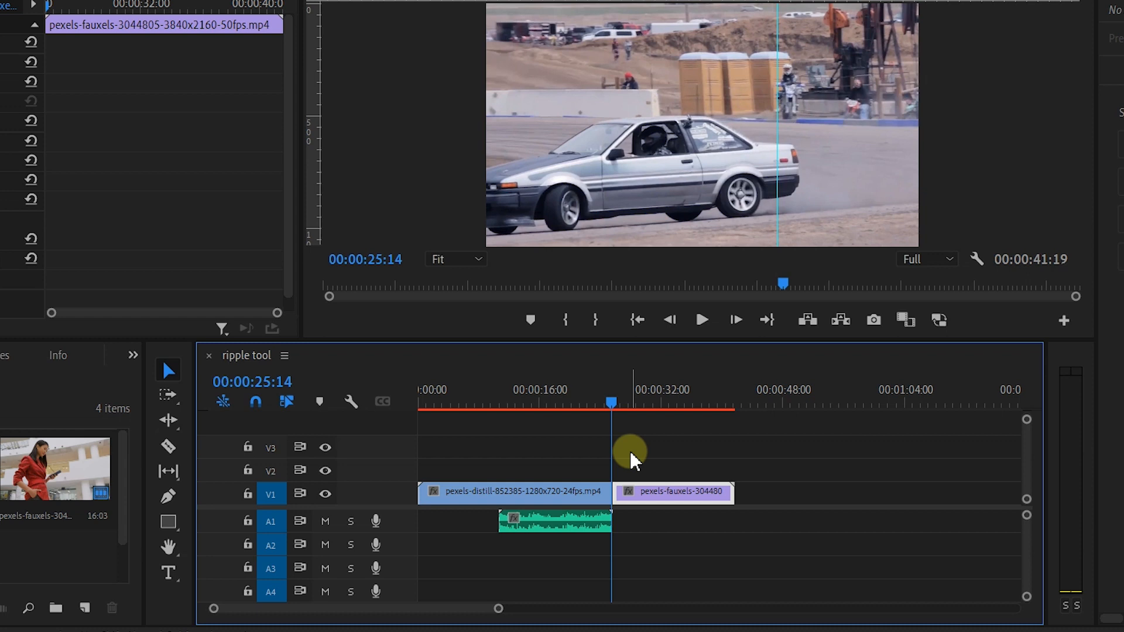
key("ctrl+z")
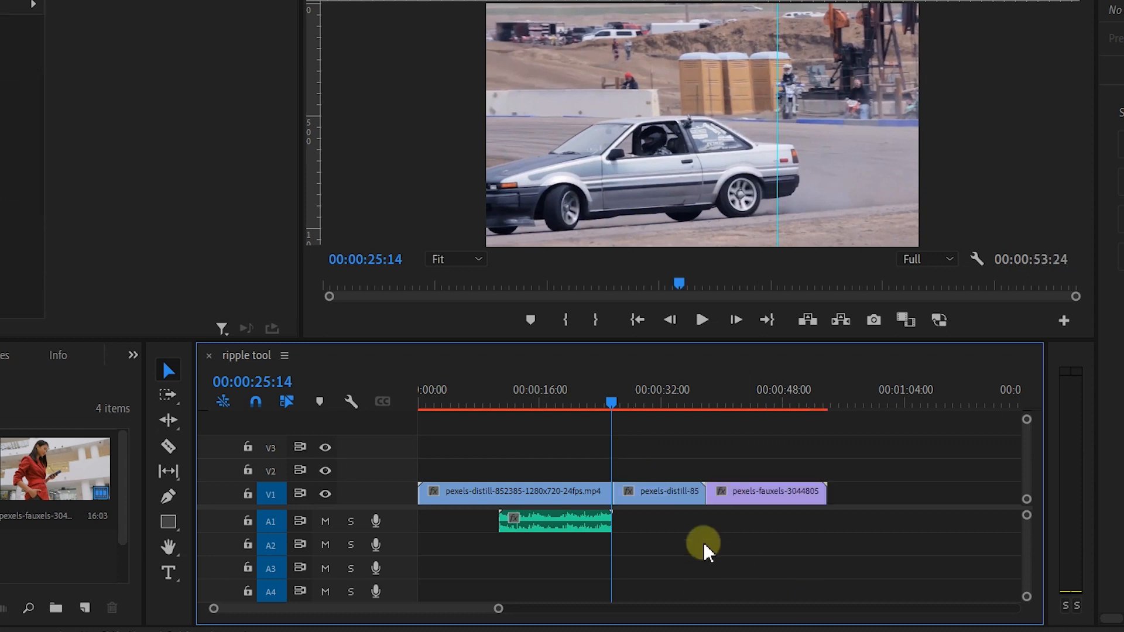
Step: Ripple-trim the end of the first clip back to 00:00:17:26 with the Ripple Edit Tool
left_click(167, 420)
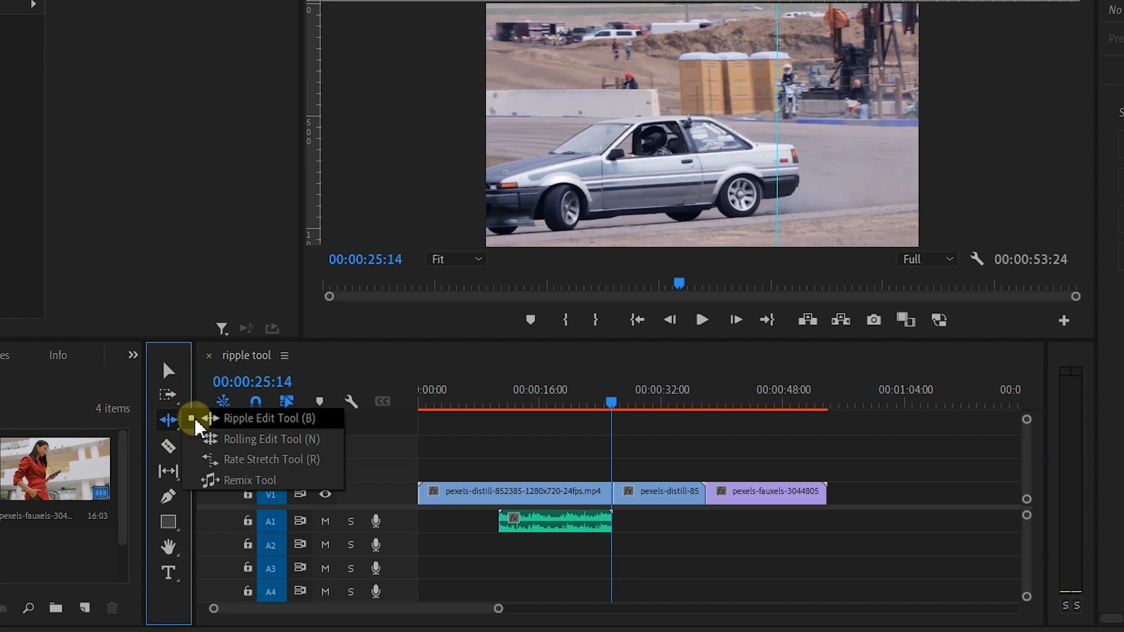
left_click(263, 423)
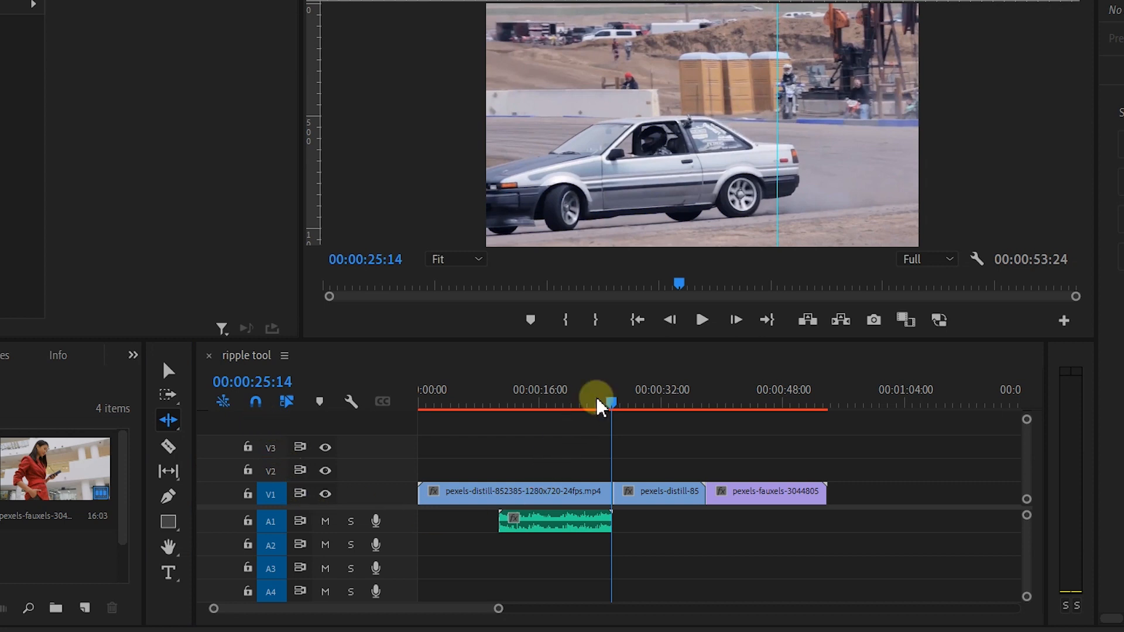
left_click_drag(612, 402, 555, 402)
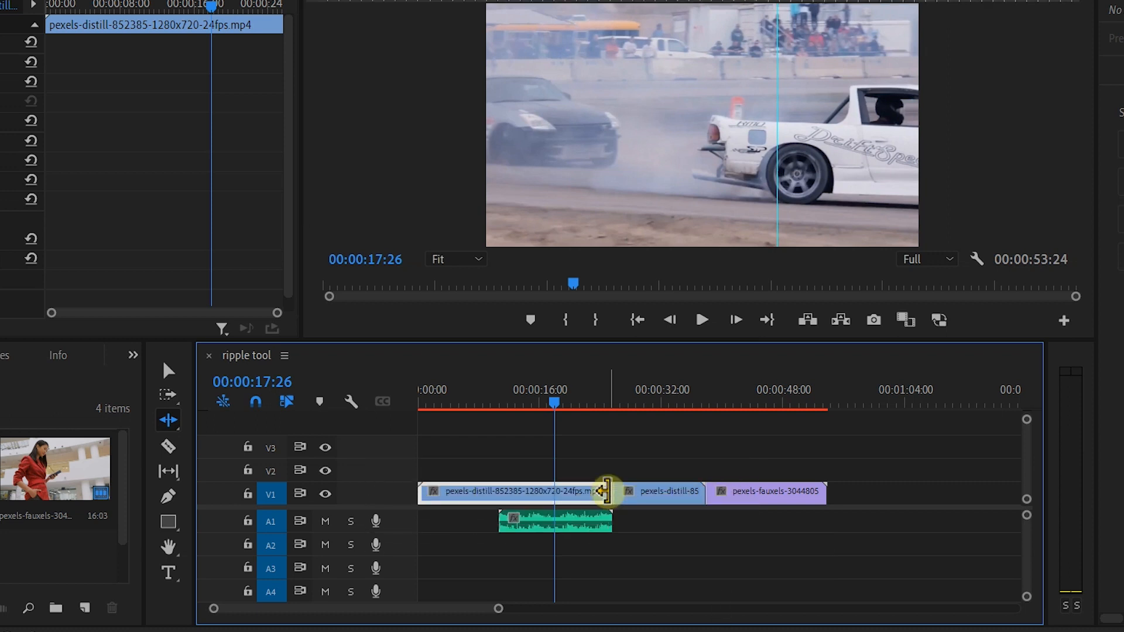
left_click_drag(606, 491, 547, 490)
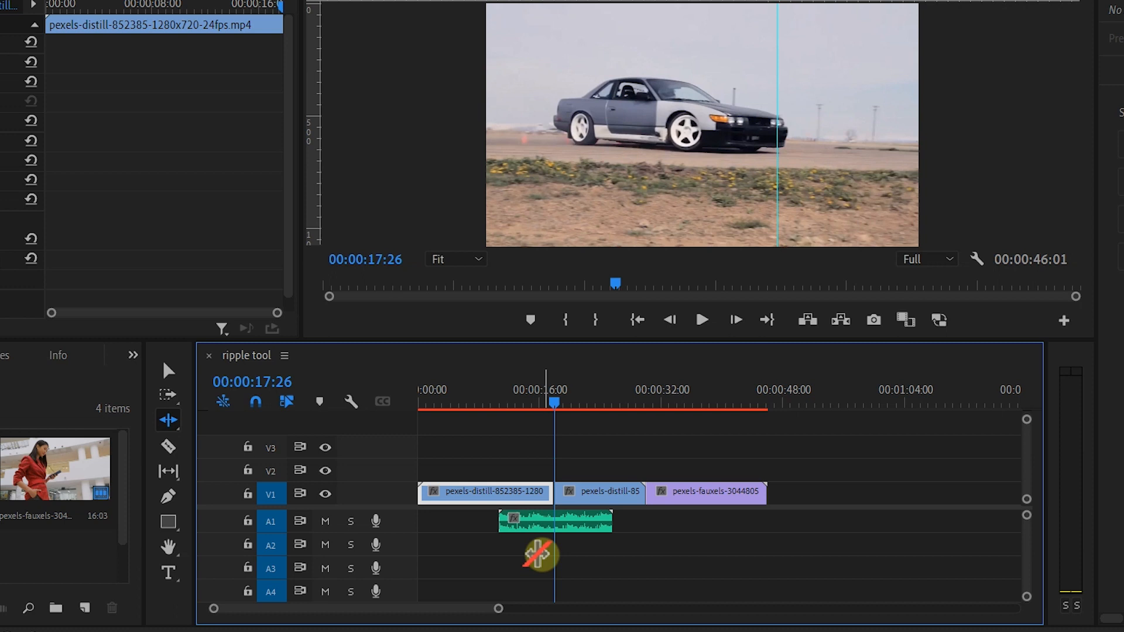
key("v")
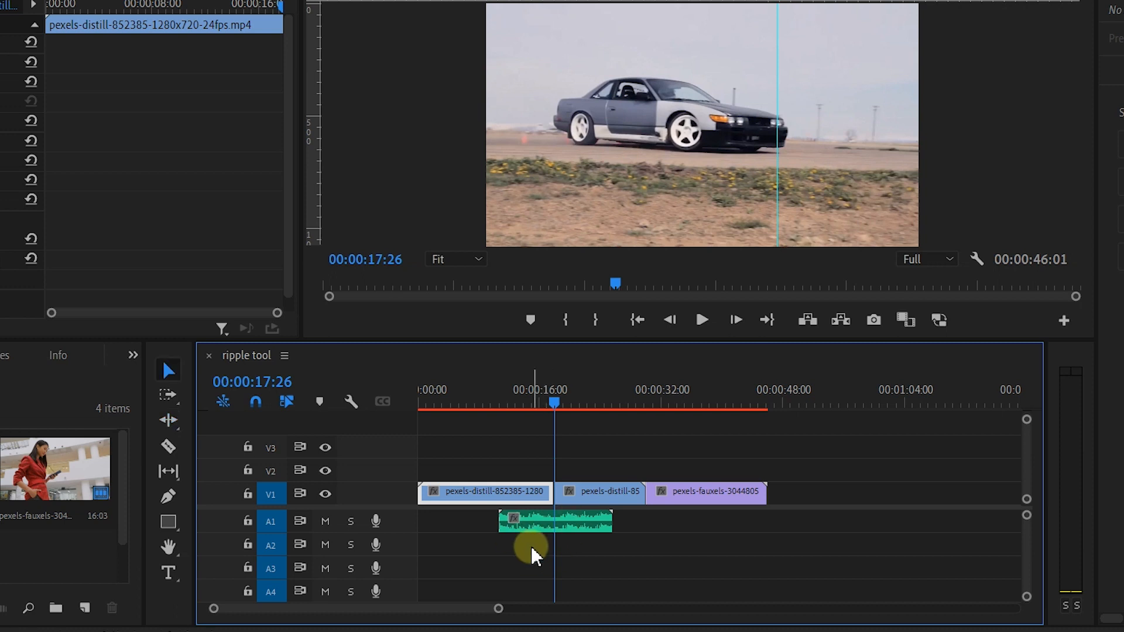
Step: Move the COMING SOON.mp3 audio clip to the start of the timeline
left_click(579, 525)
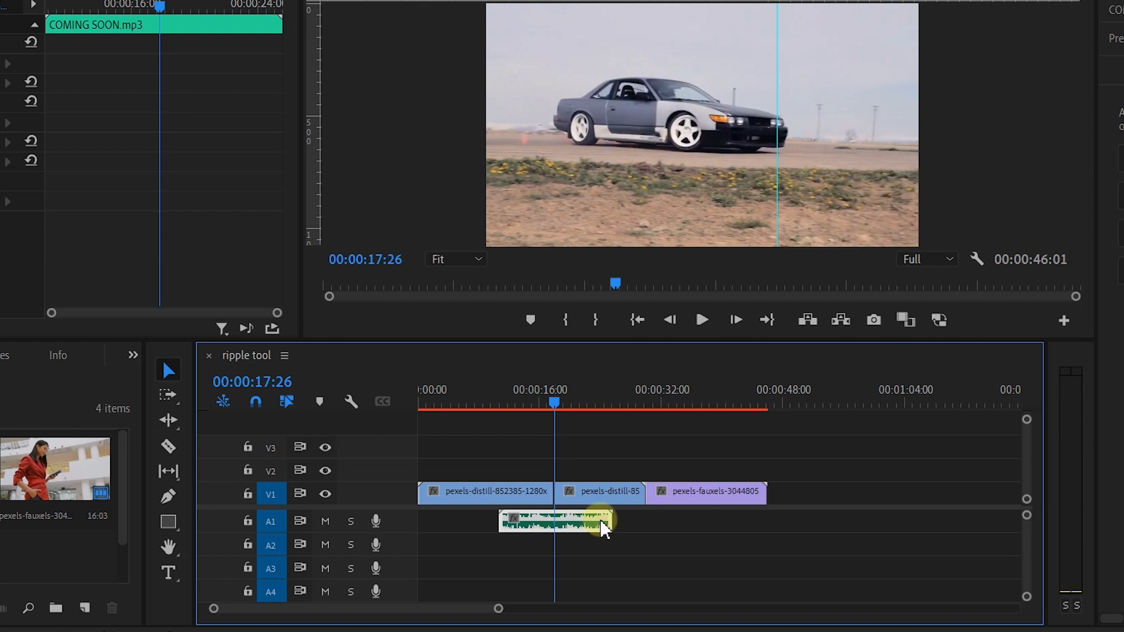
left_click_drag(608, 519, 662, 536)
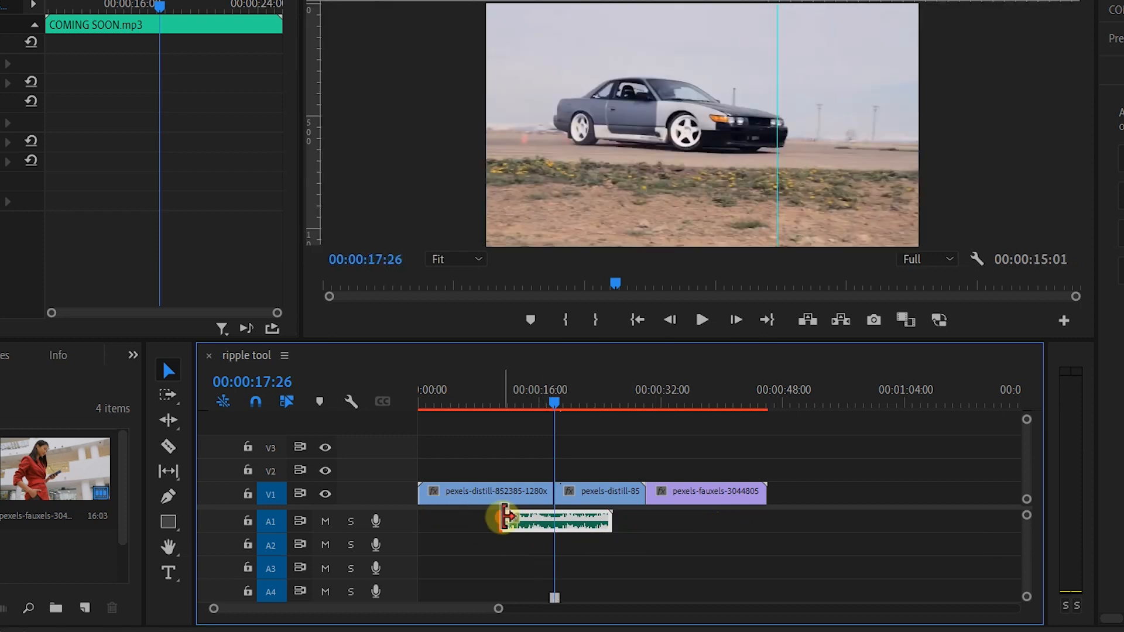
left_click_drag(505, 517, 497, 491)
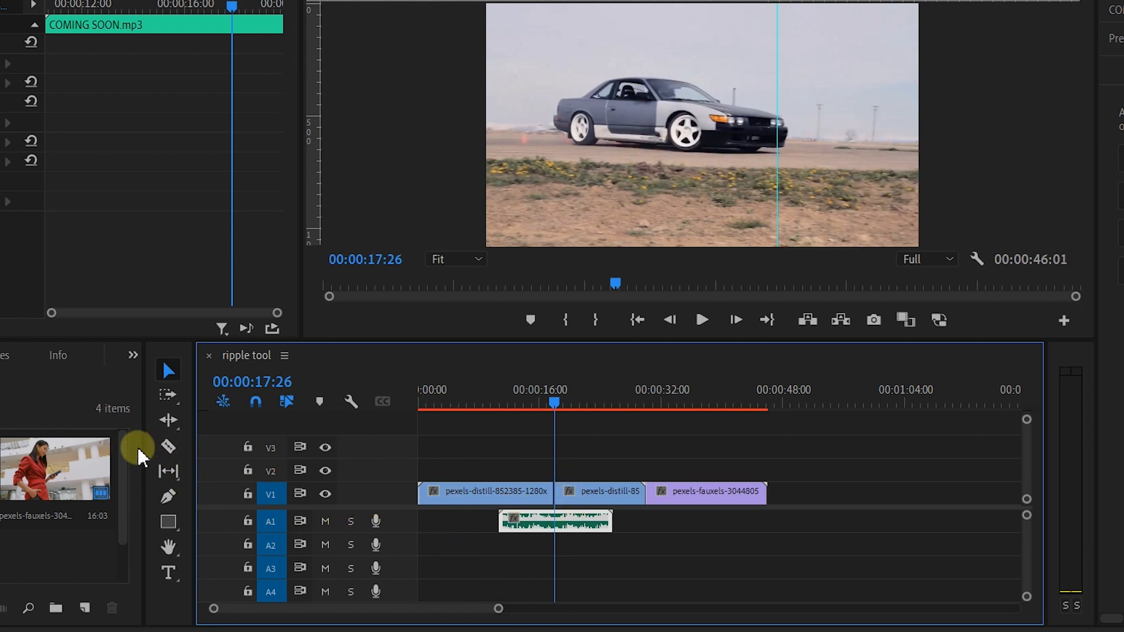
key("minus")
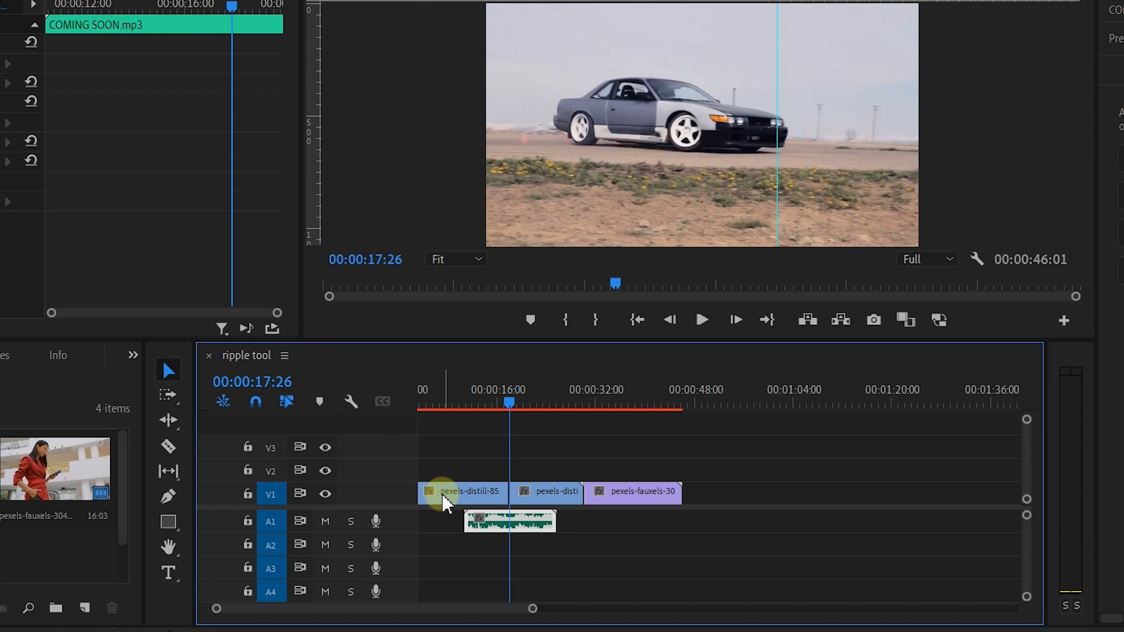
left_click_drag(527, 527, 468, 530)
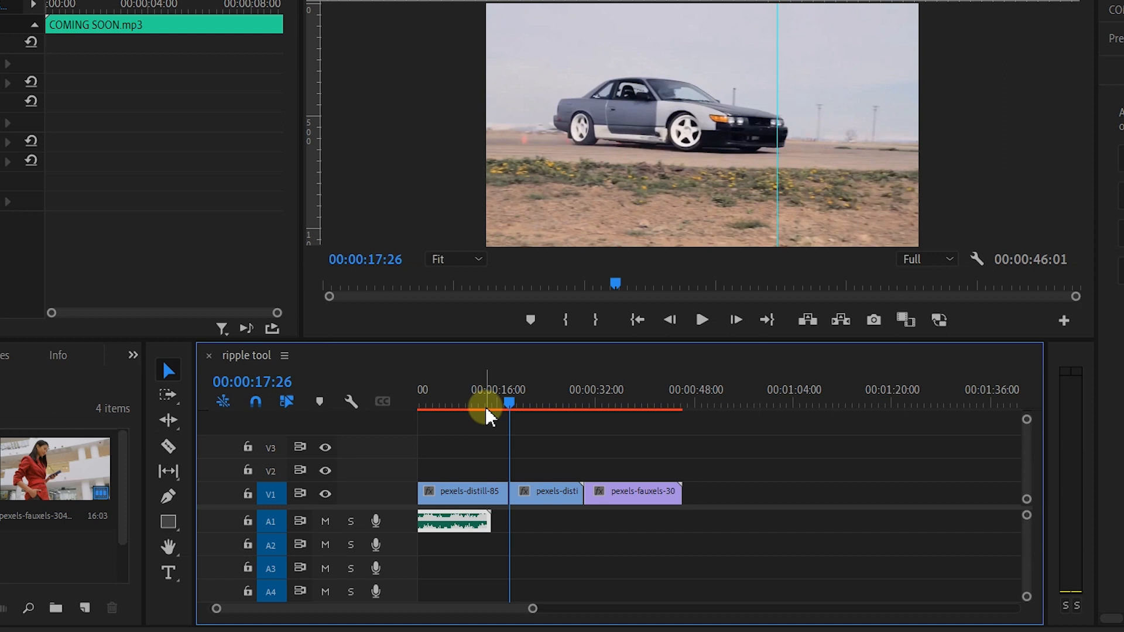
Step: Play back the sequence from the beginning
left_click_drag(486, 406, 357, 422)
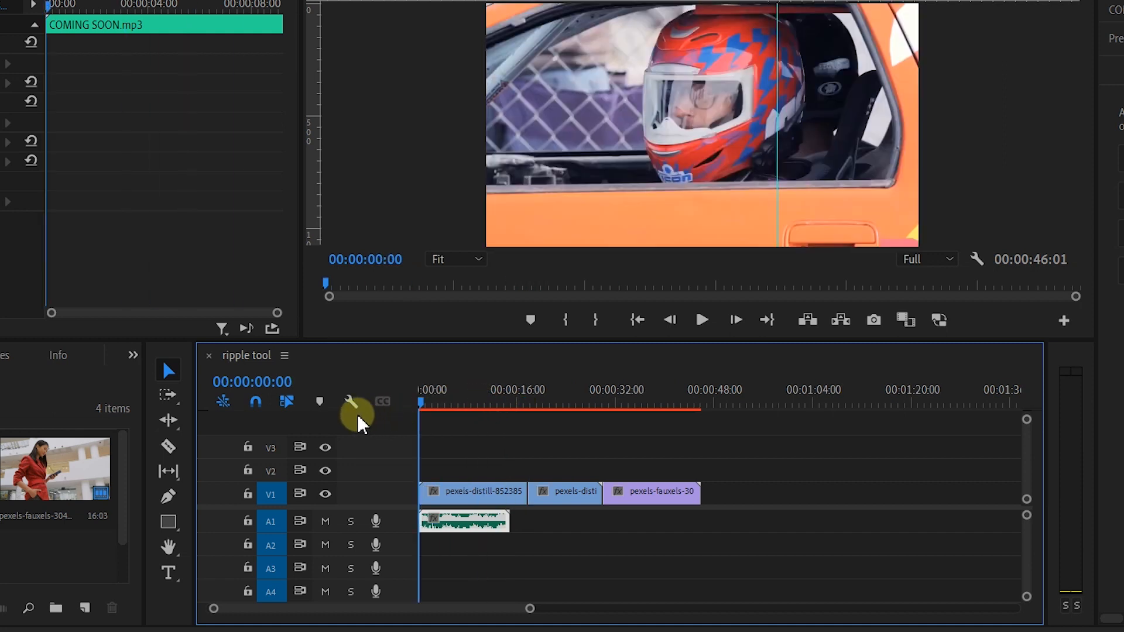
key("space")
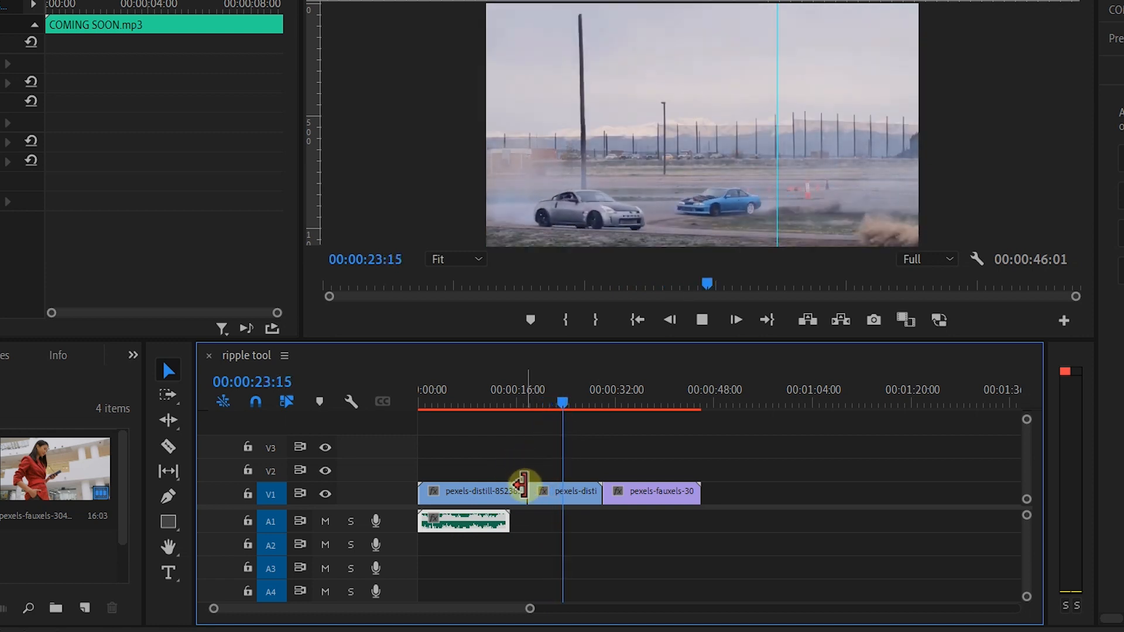
key("space")
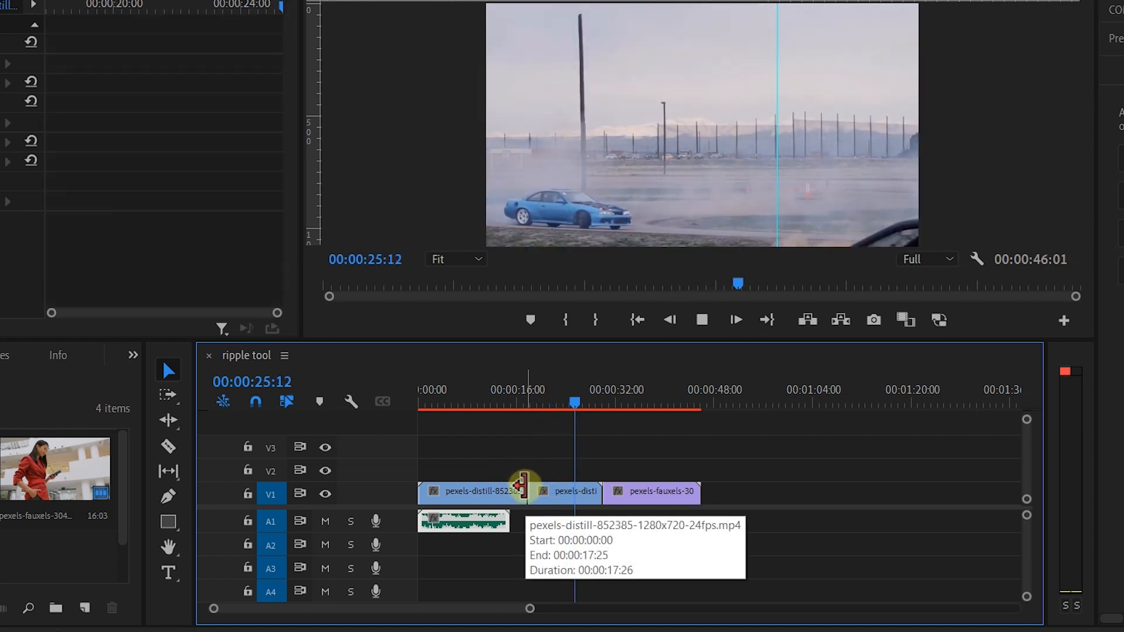
Step: Extend the audio clip to about 00:00:50 with the Remix Tool to match the video's end
left_click(172, 426)
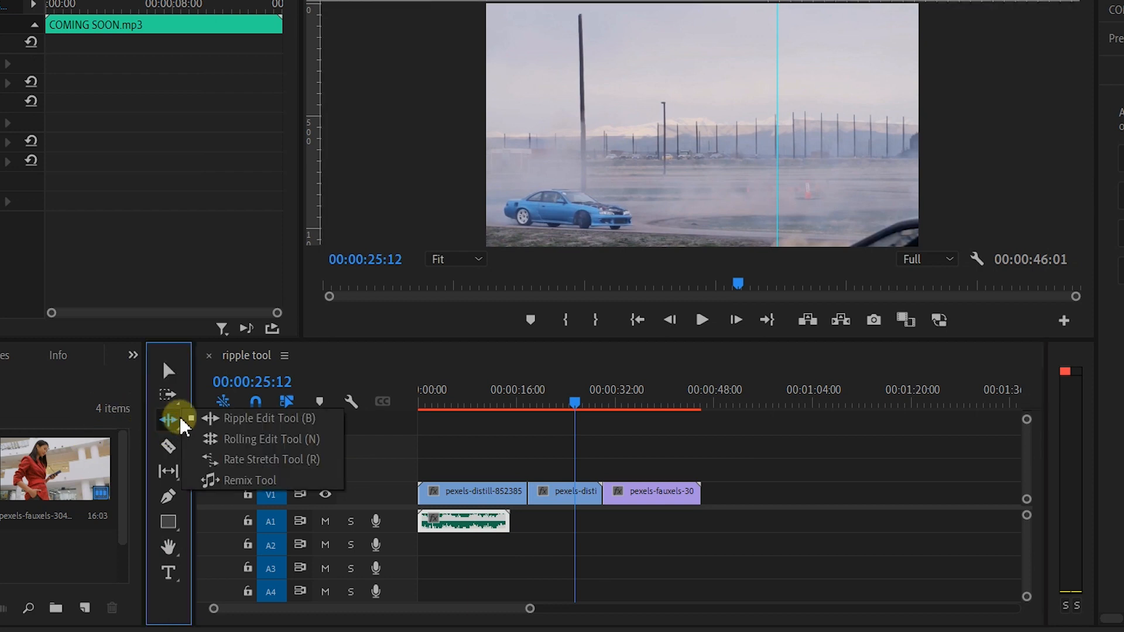
left_click(269, 483)
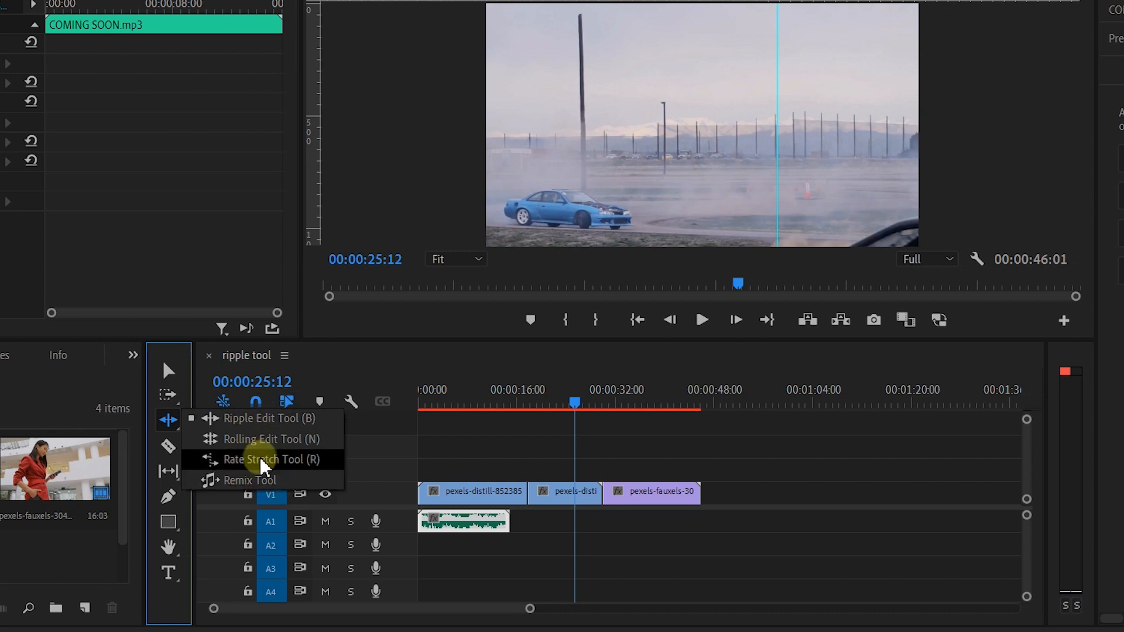
left_click(248, 483)
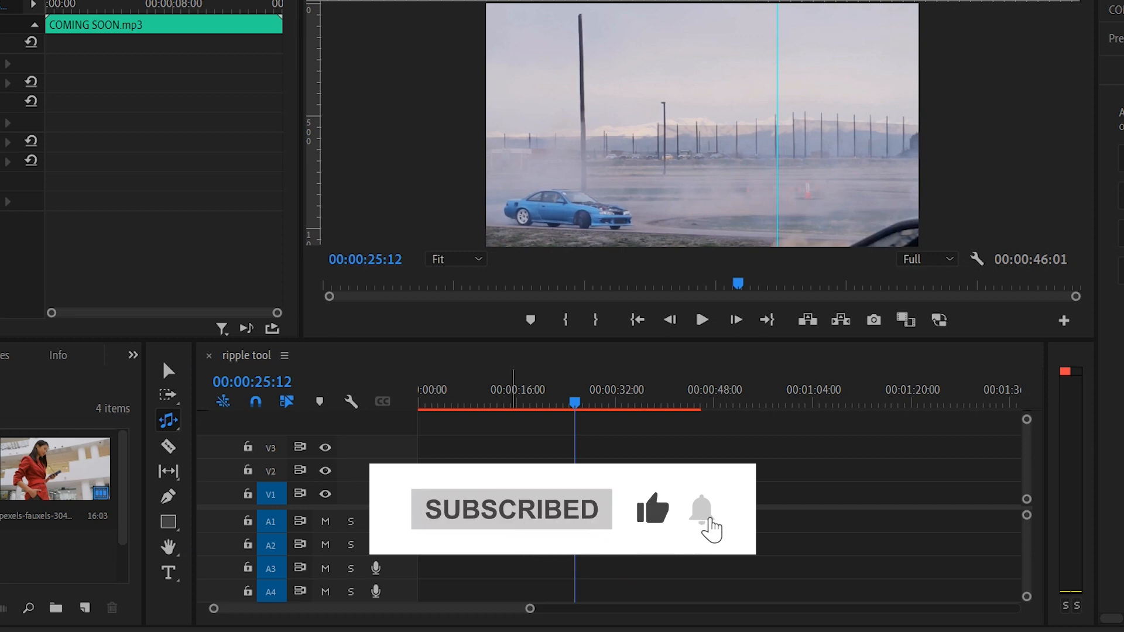
left_click(508, 522)
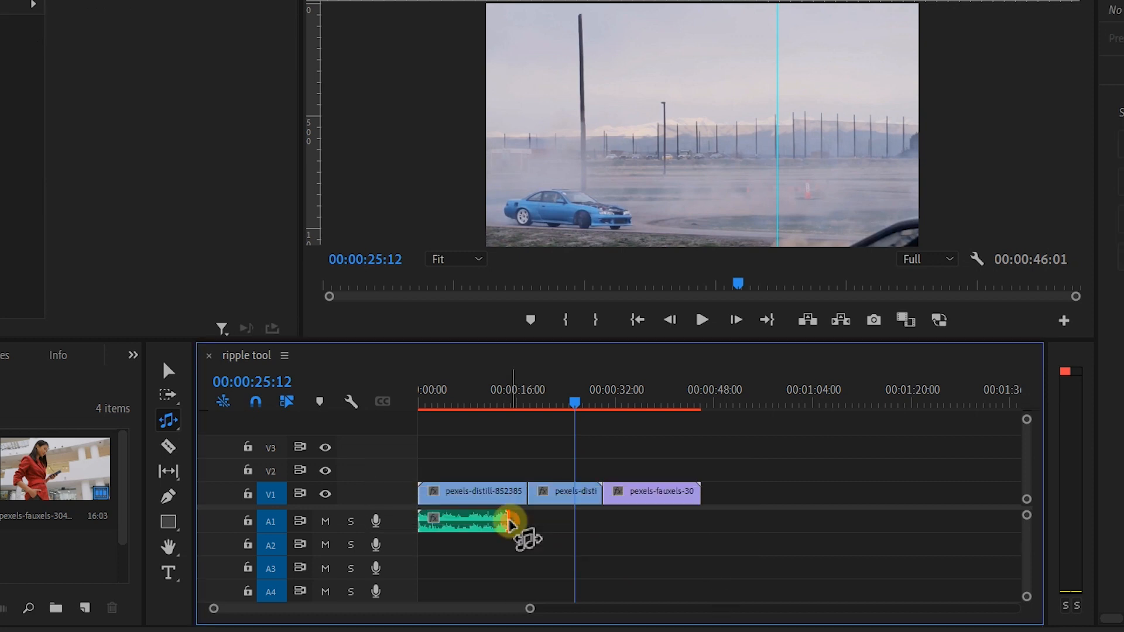
left_click_drag(508, 523, 724, 529)
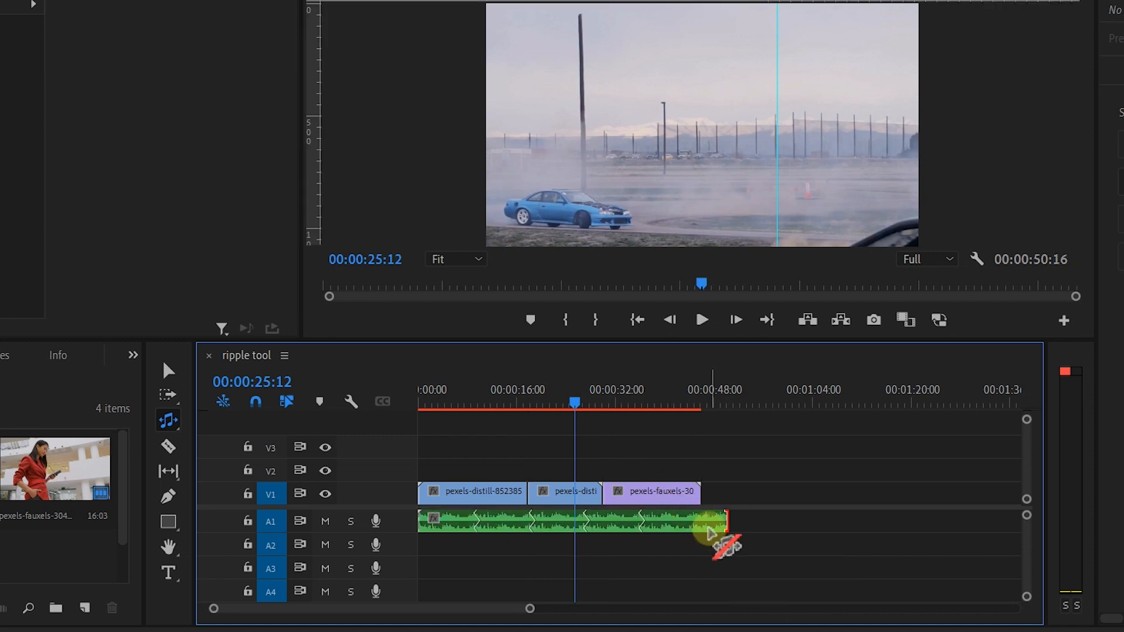
key("v")
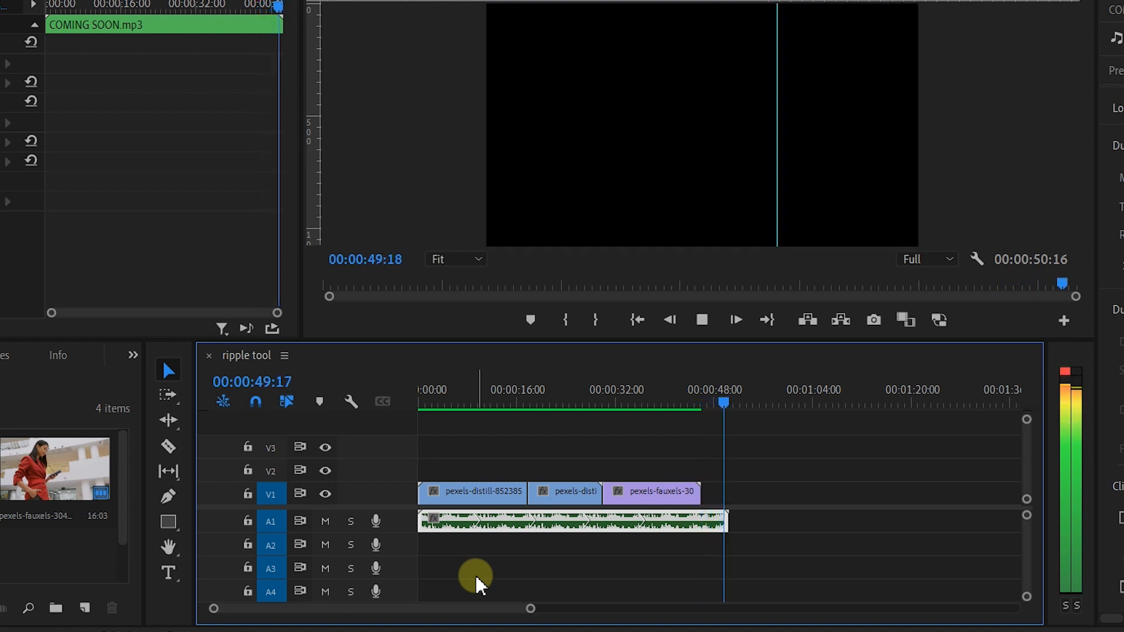
Step: Preview the sequence with the remixed audio from the start
key("space")
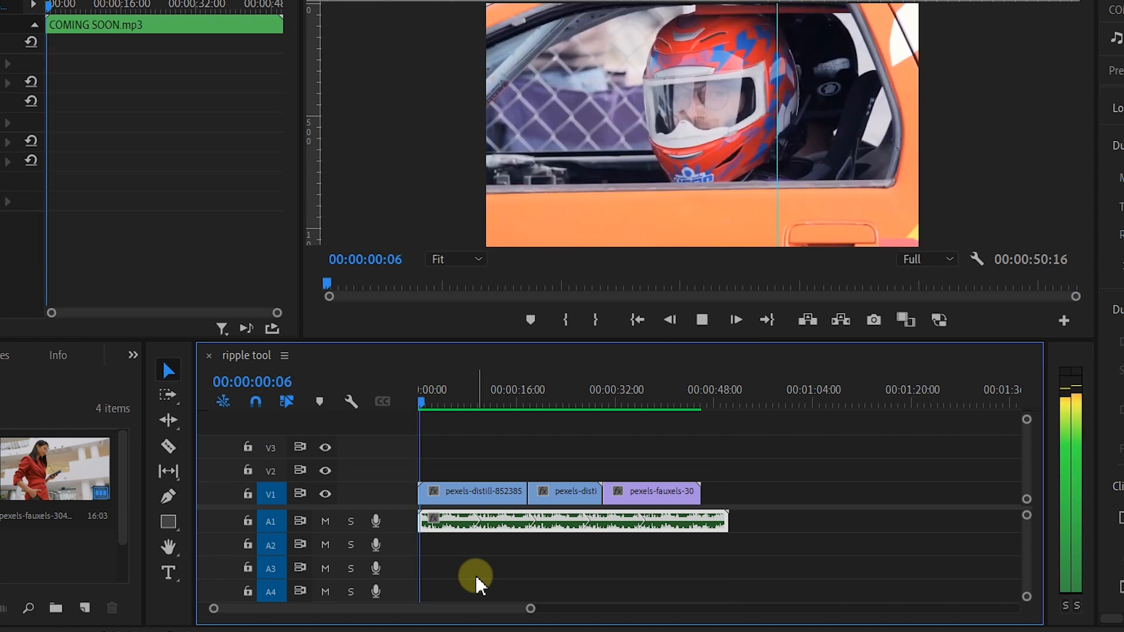
key("space")
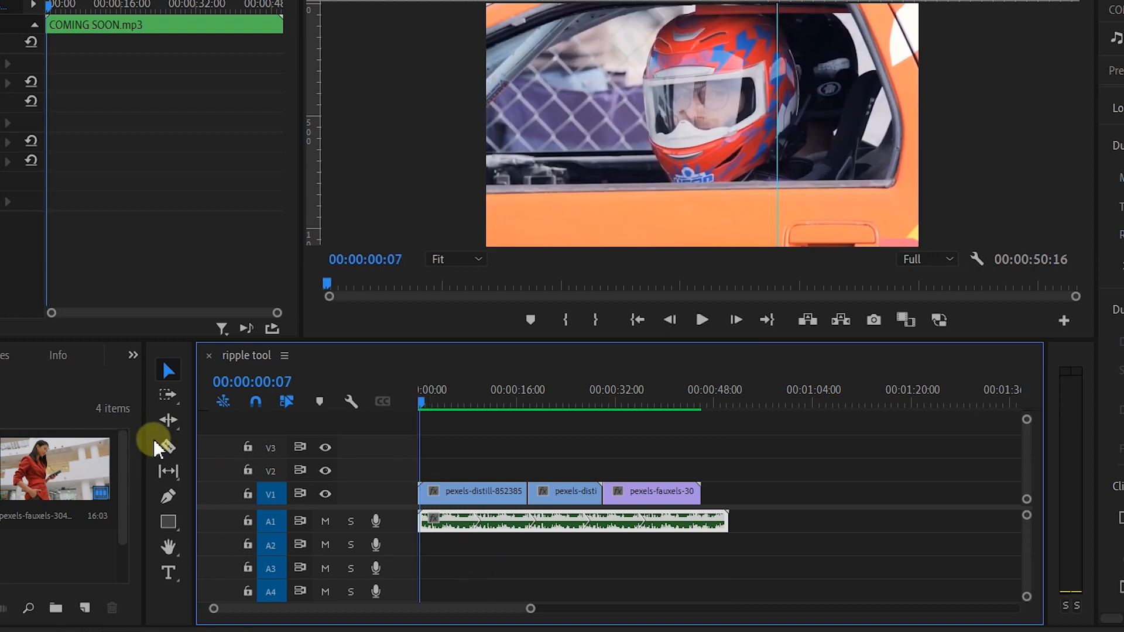